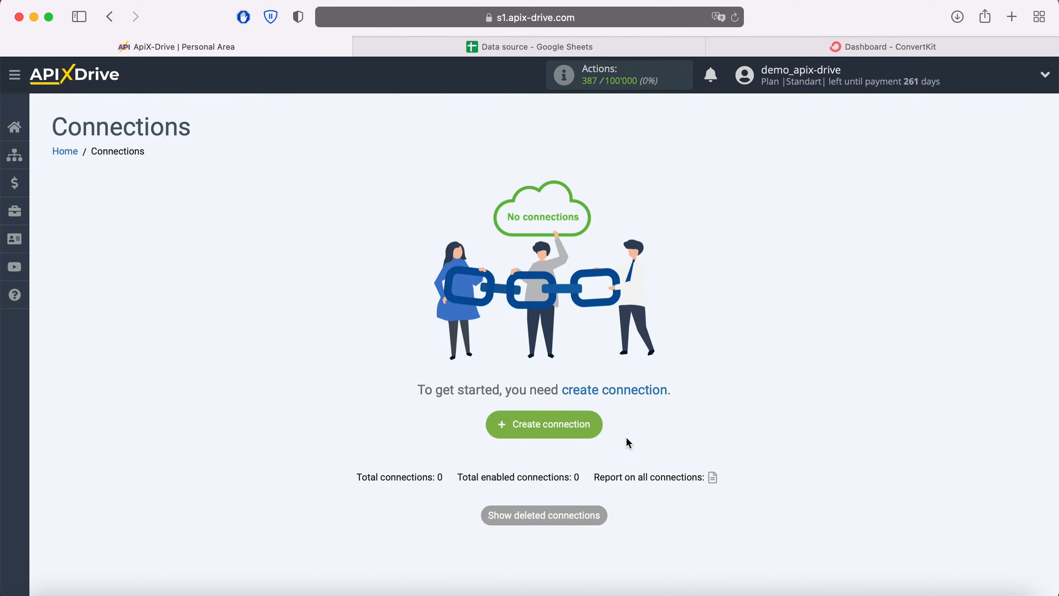
Create a new connection with Google Sheets as the source system
click(592, 425)
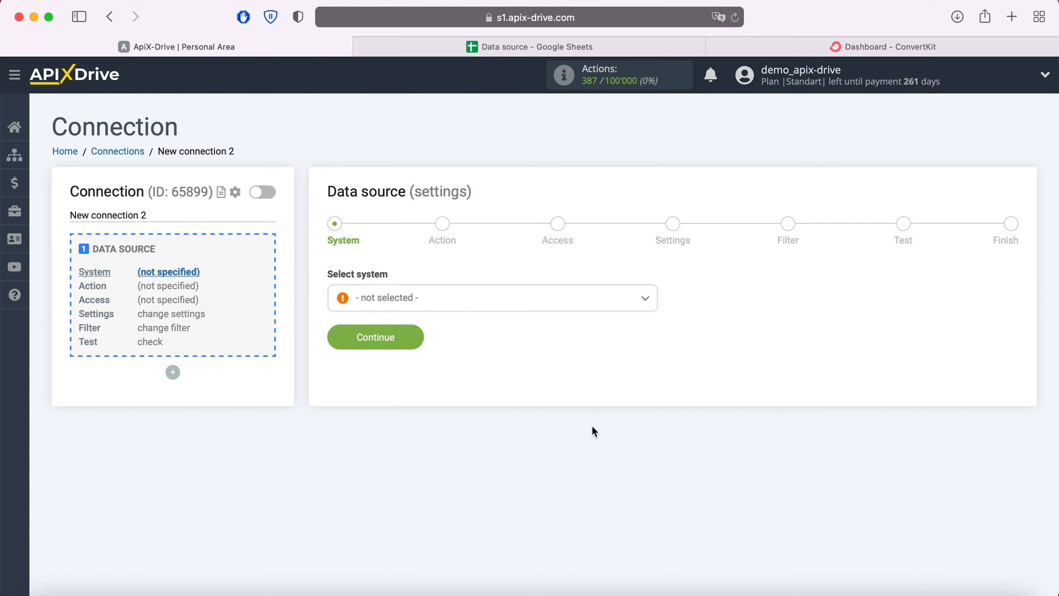
click(519, 305)
scroll(526, 388, down, 5)
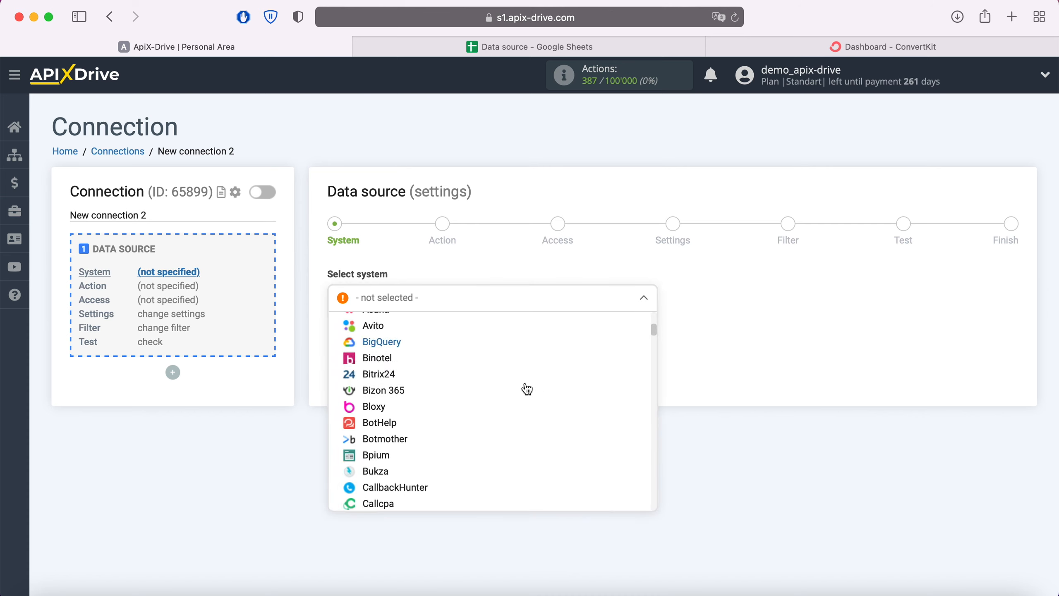
scroll(526, 388, down, 10)
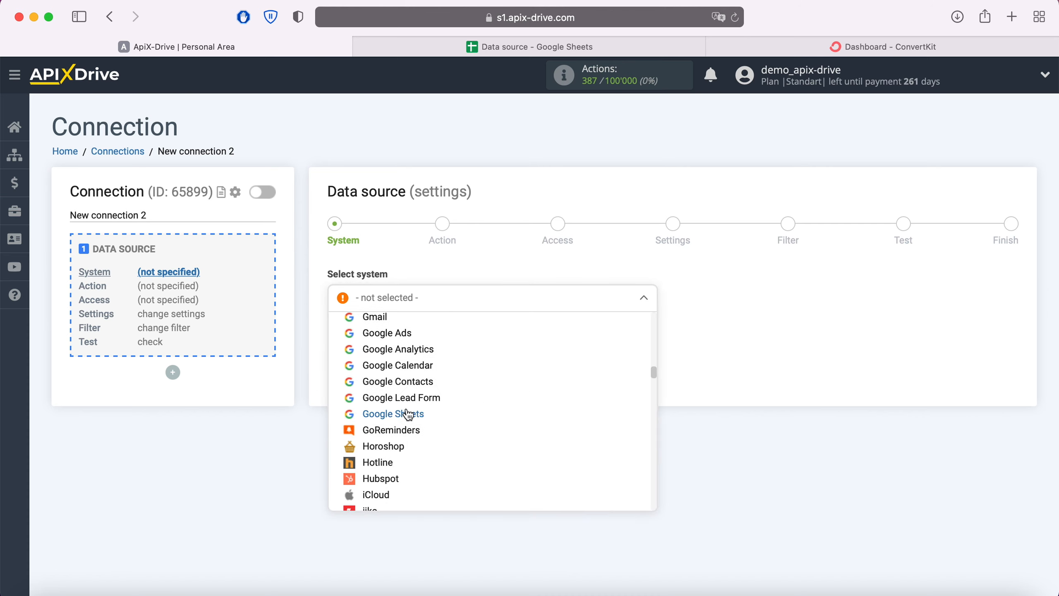
click(408, 414)
click(416, 339)
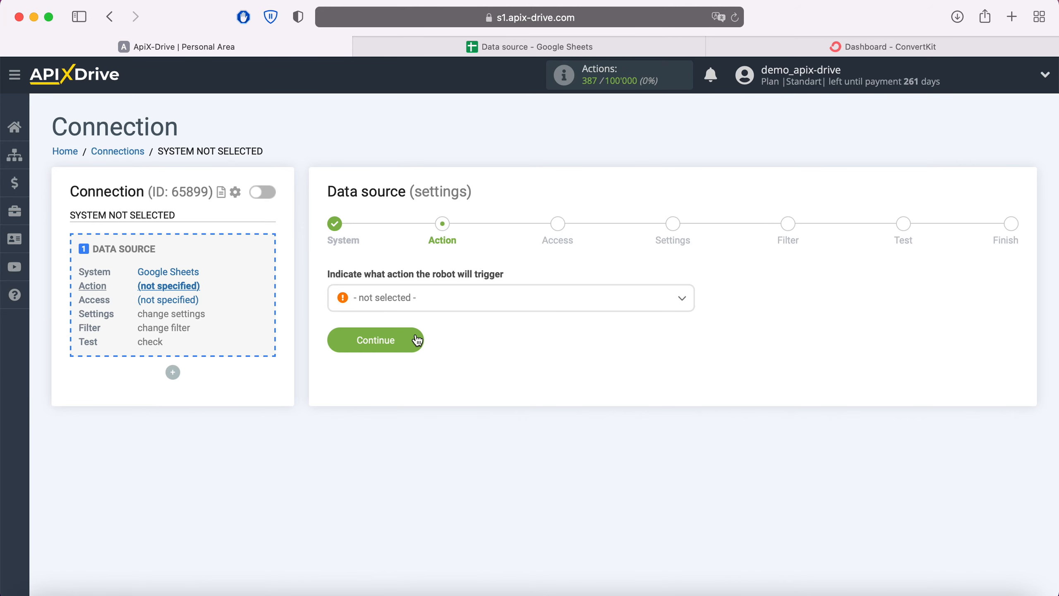
Set the source action to Get Rows (new) and go on to account access
click(439, 309)
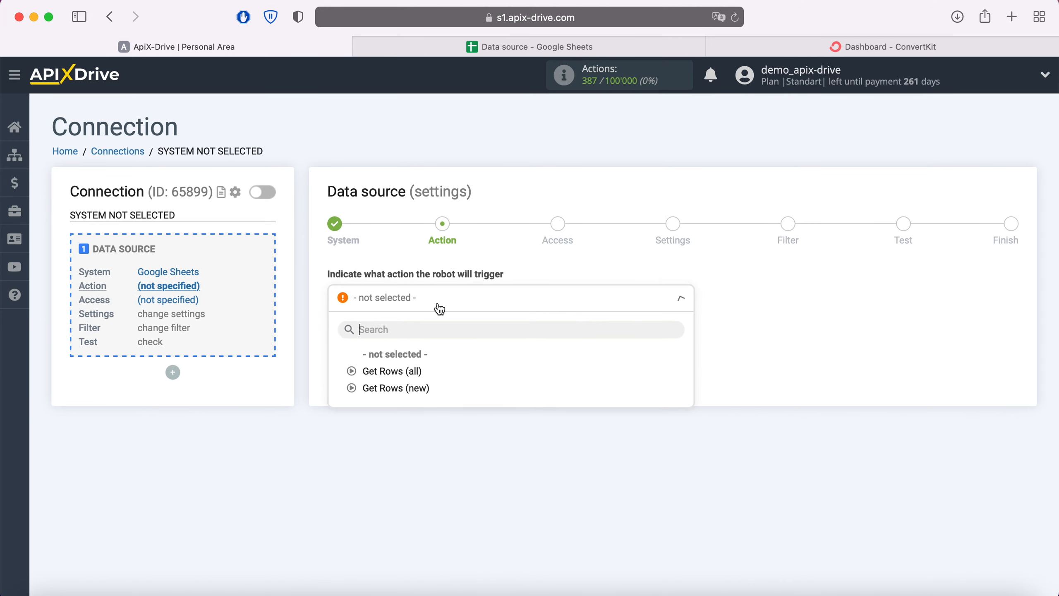
click(417, 388)
click(414, 341)
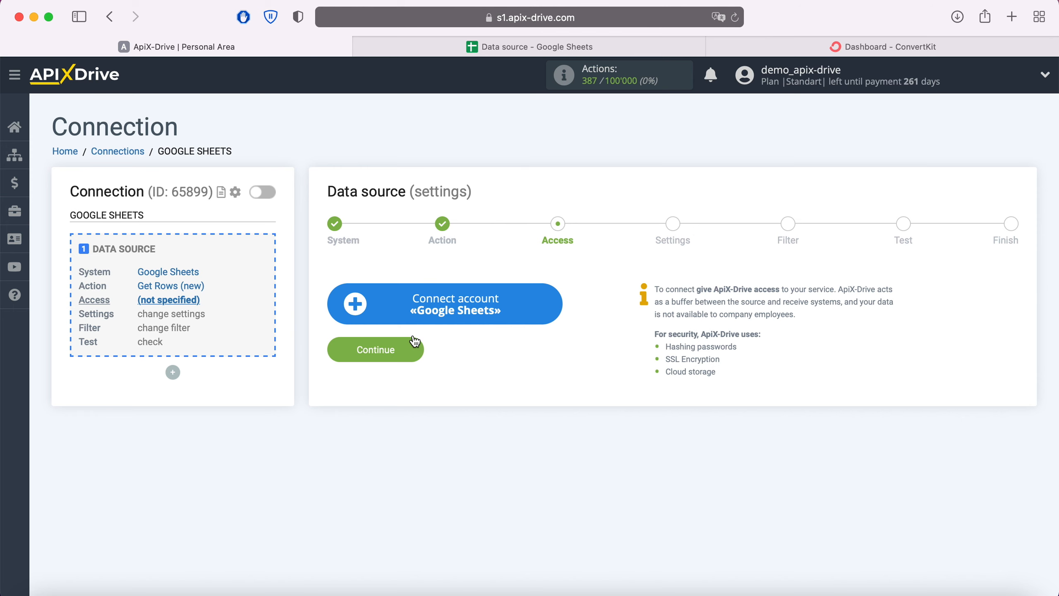
Sign in to the Google account with the saved login and password
click(555, 302)
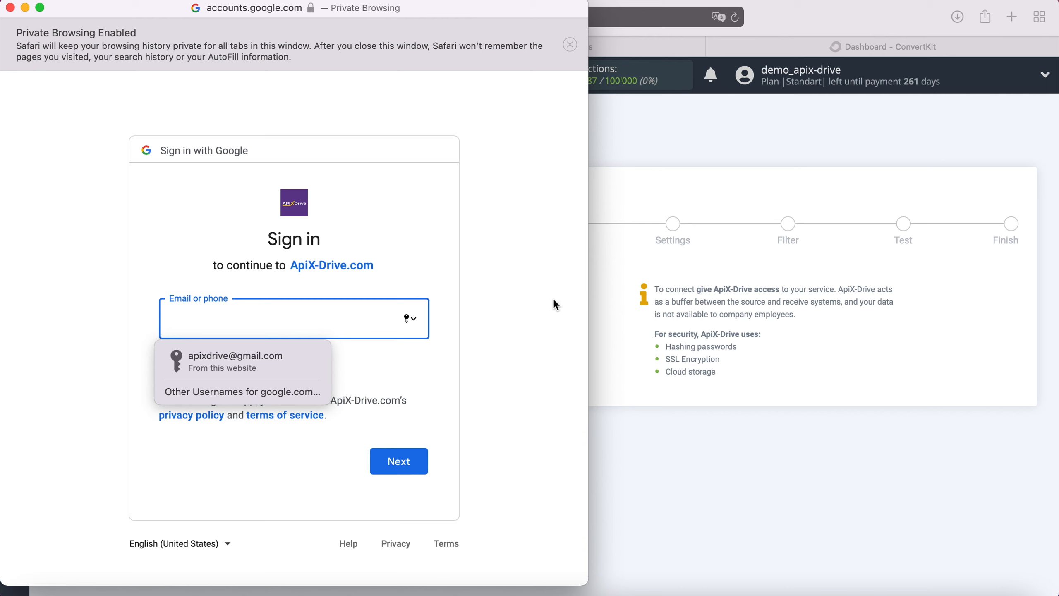
click(276, 358)
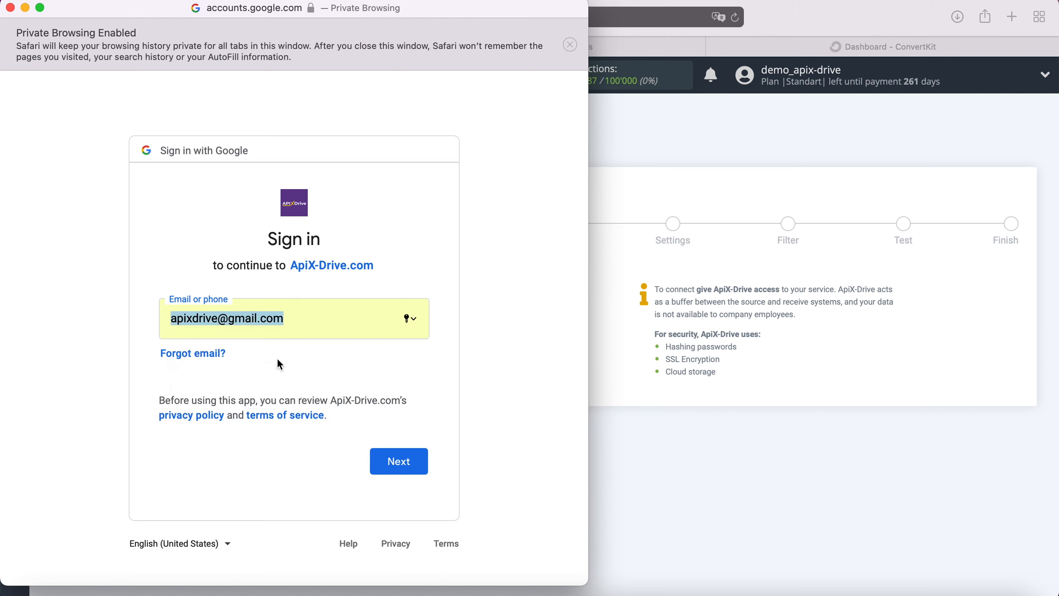
click(405, 459)
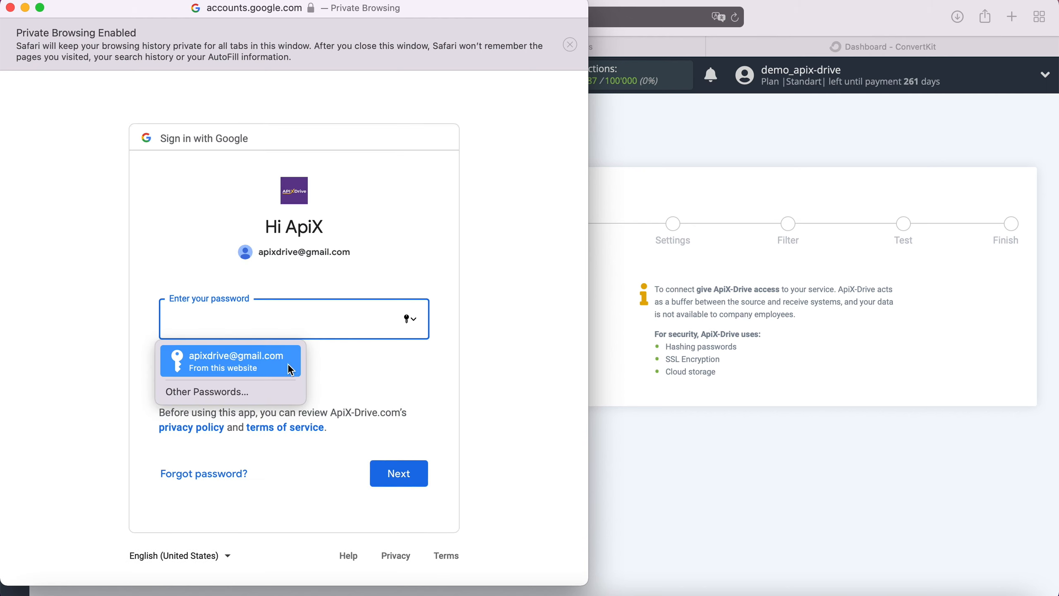
click(283, 361)
click(417, 470)
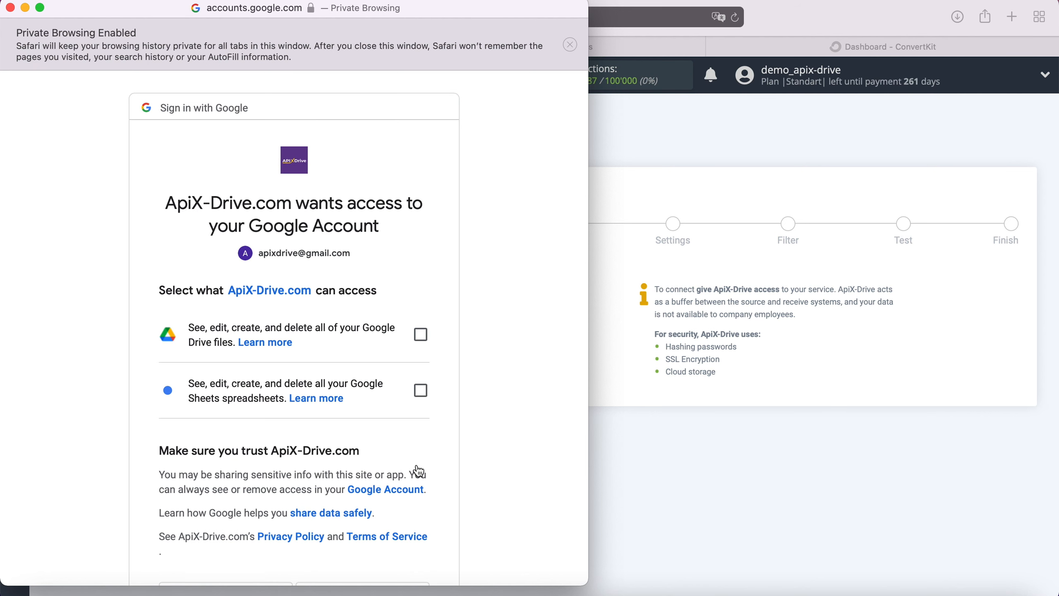
Grant ApiX-Drive access to Google Drive files and Google Sheets spreadsheets
click(420, 334)
click(420, 390)
scroll(483, 396, down, 5)
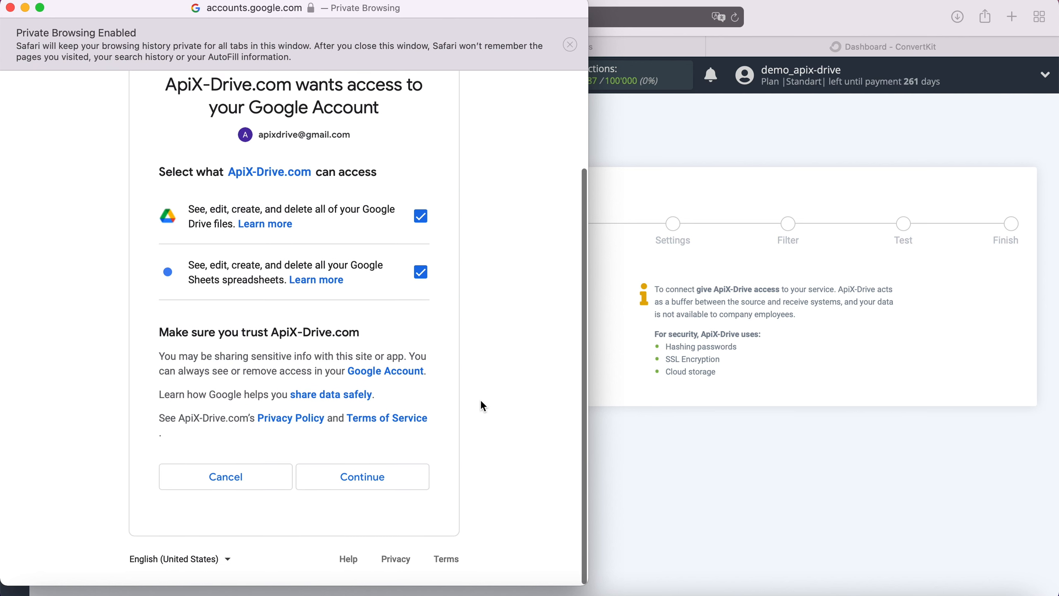
click(395, 482)
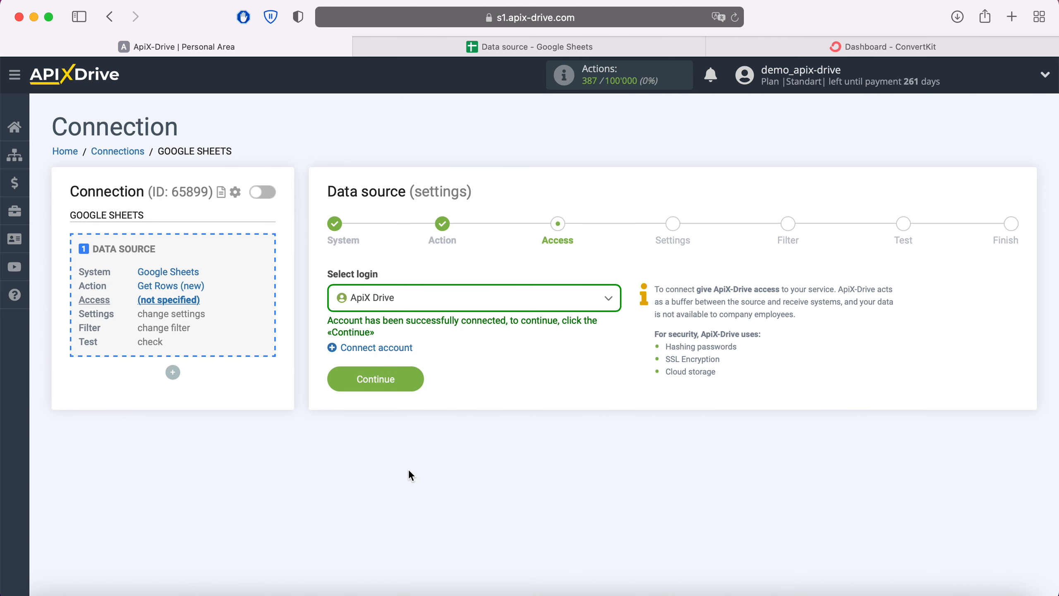
Select the ApiX Drive login as the source account and continue to settings
click(586, 301)
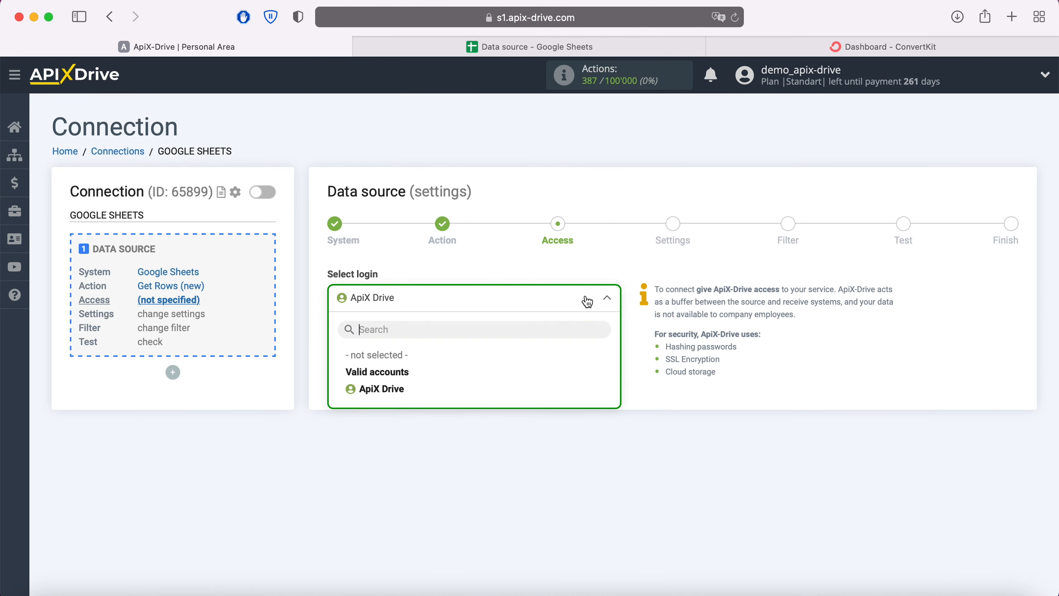
click(392, 390)
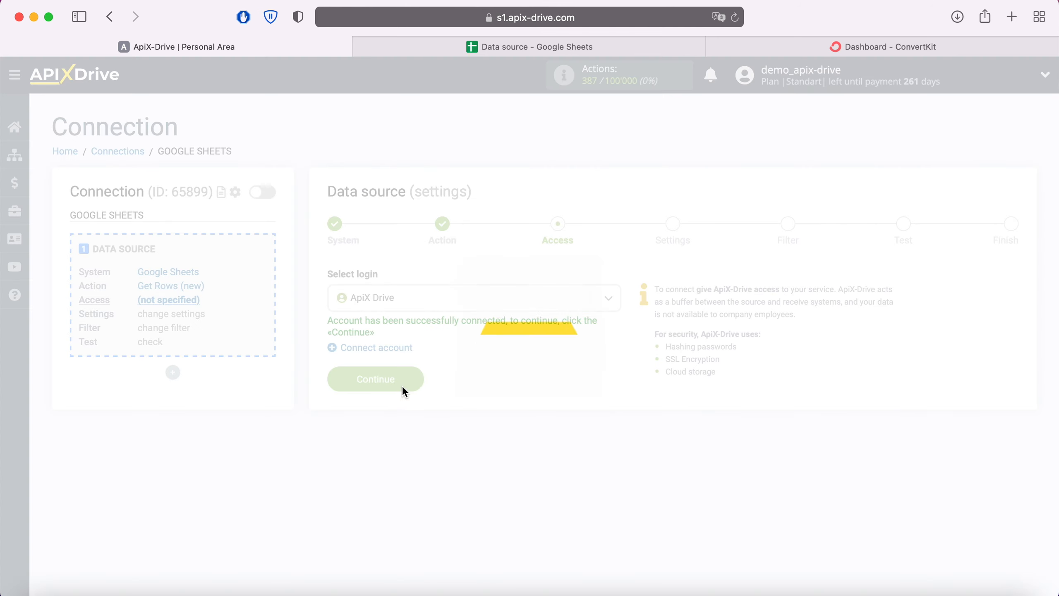
click(413, 380)
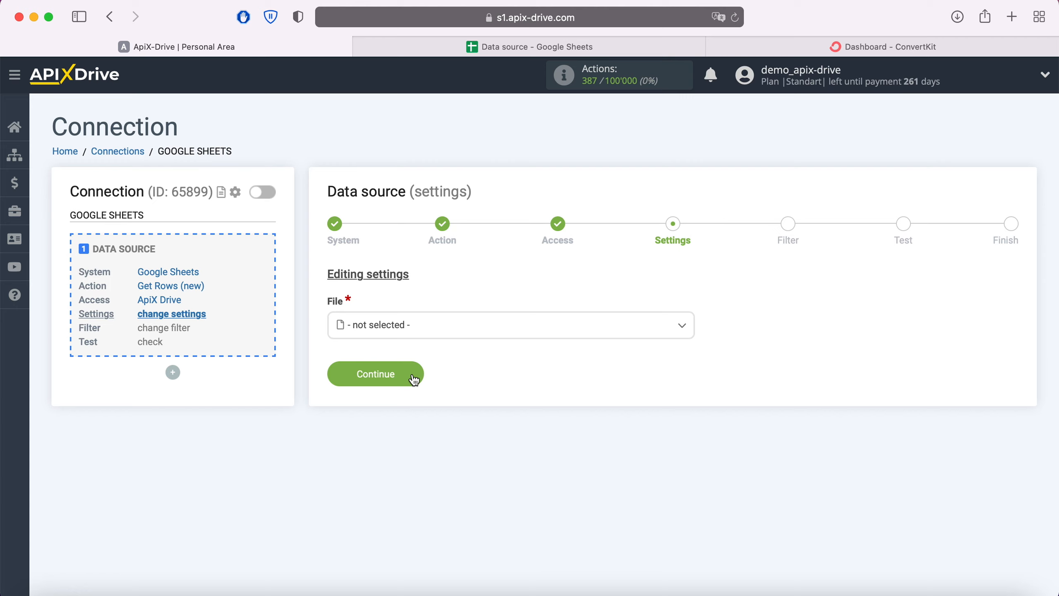
Choose Data source as both the spreadsheet file and the sheet
click(416, 325)
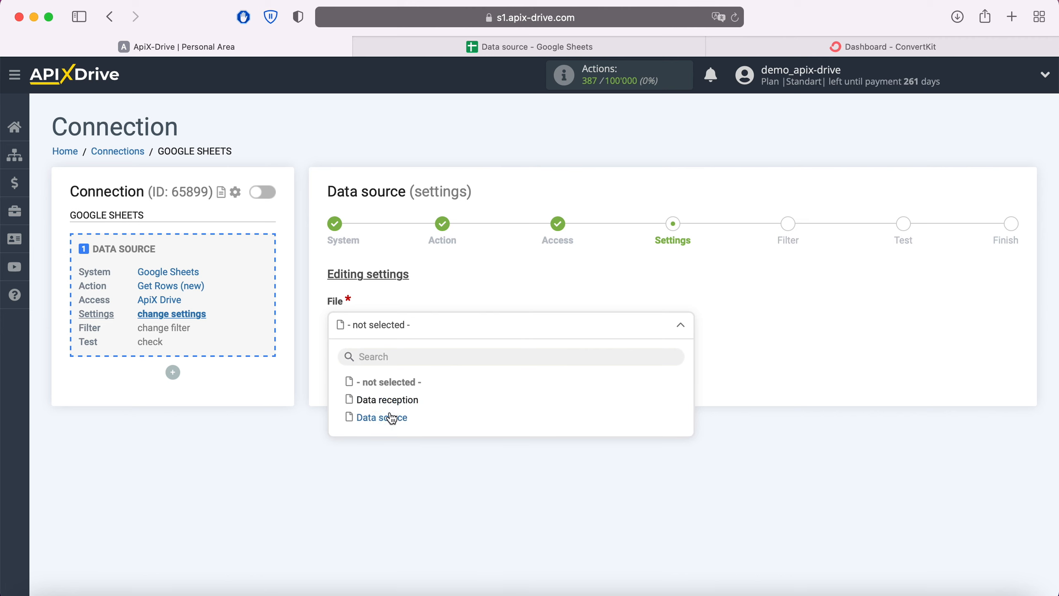
click(392, 416)
click(385, 392)
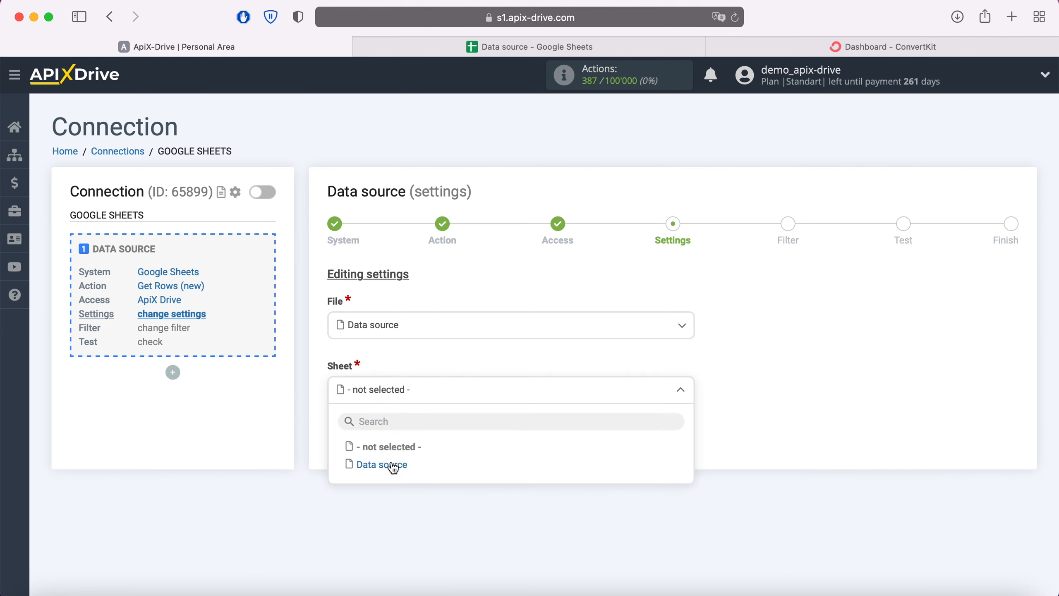
click(392, 465)
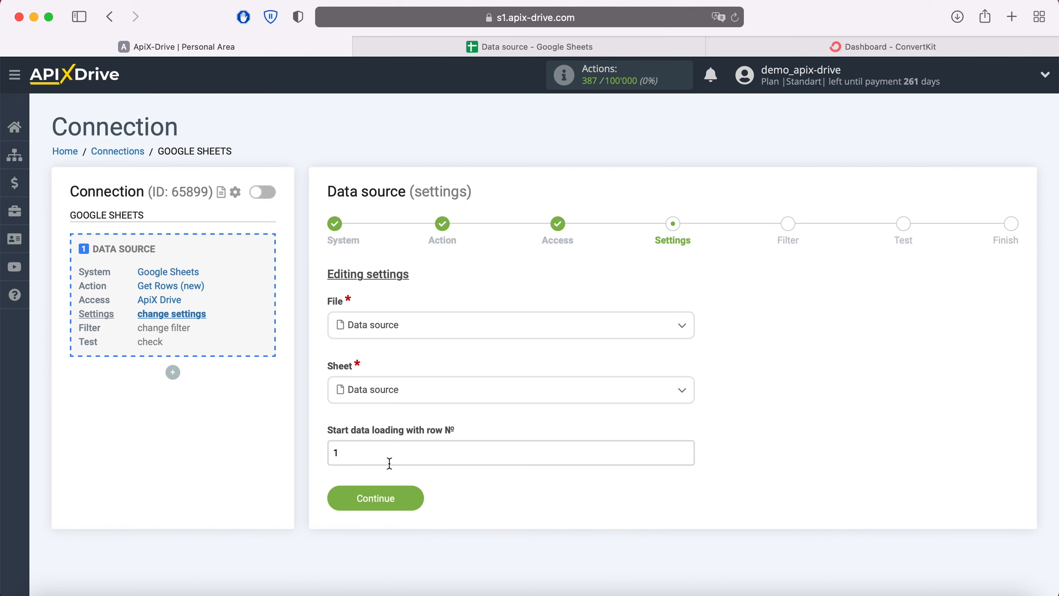
After checking the spreadsheet, start data loading from row 2 and continue to filtering
click(478, 47)
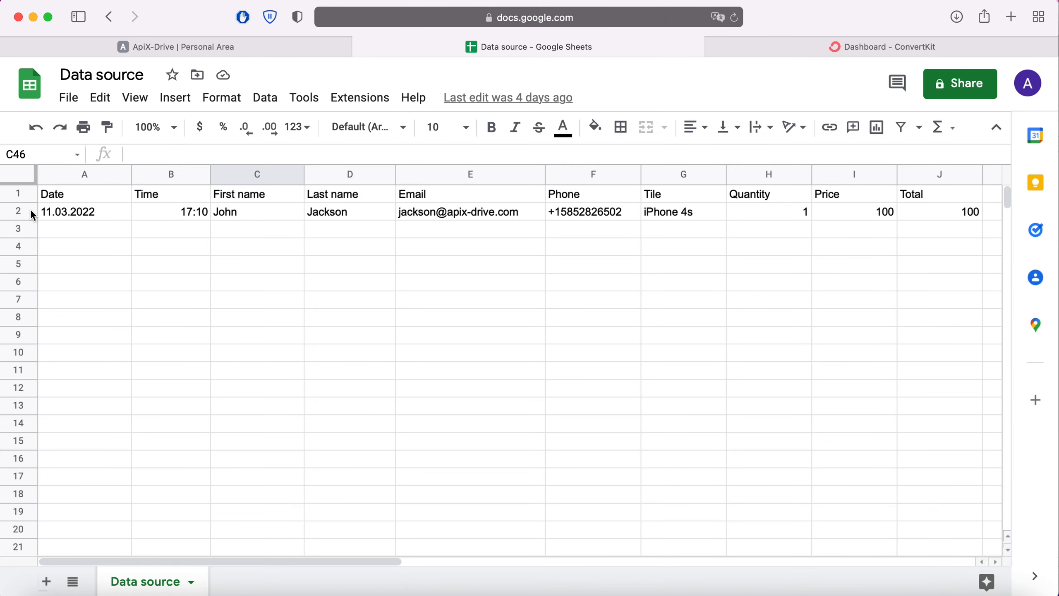
click(158, 43)
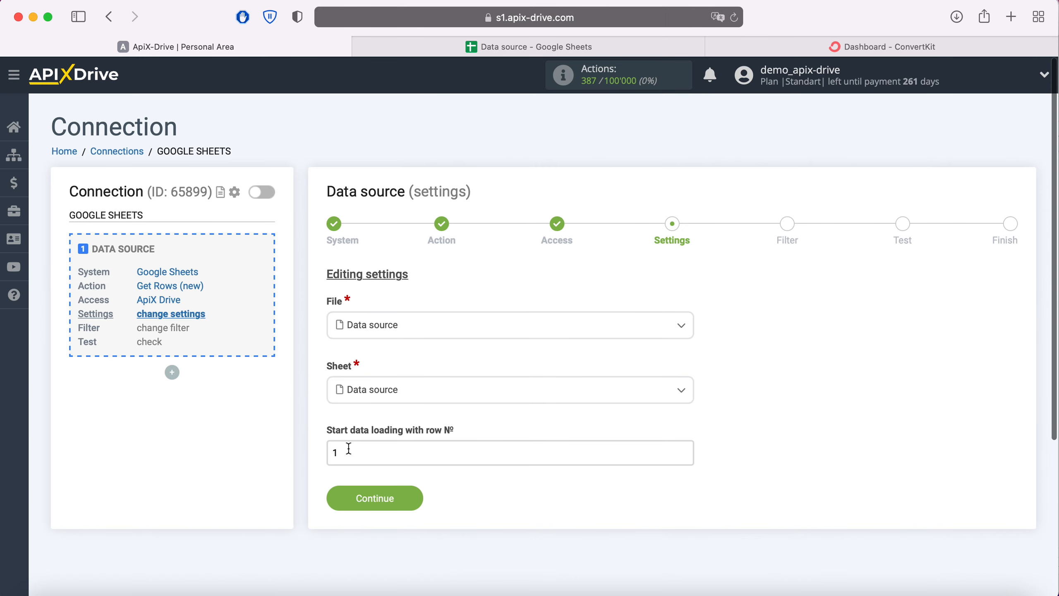
drag(348, 447, 319, 447)
text(2)
click(412, 498)
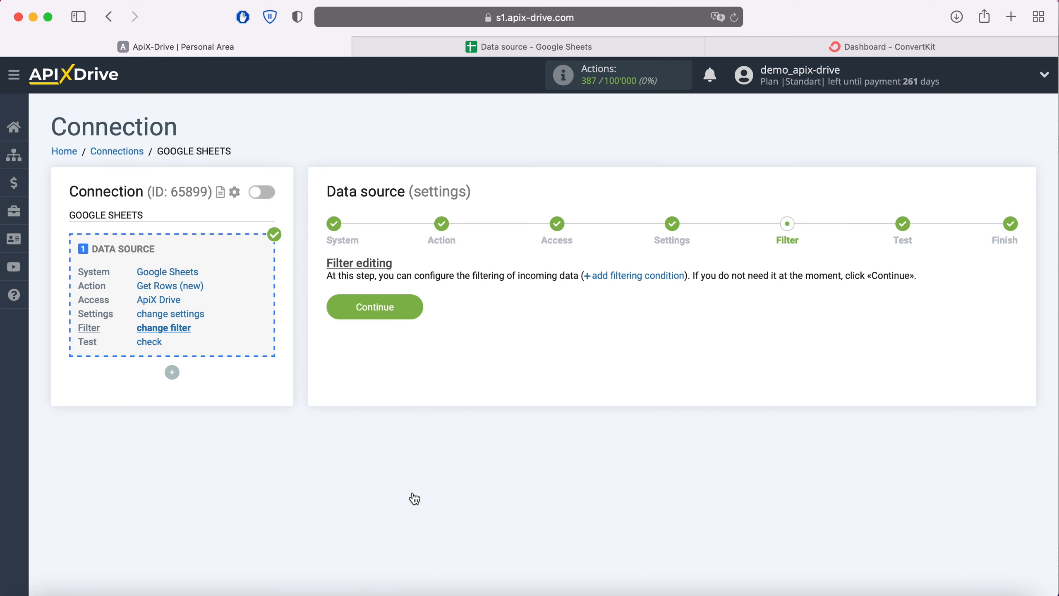
Skip the filter, accept the source test data, and begin configuring the destination
click(412, 306)
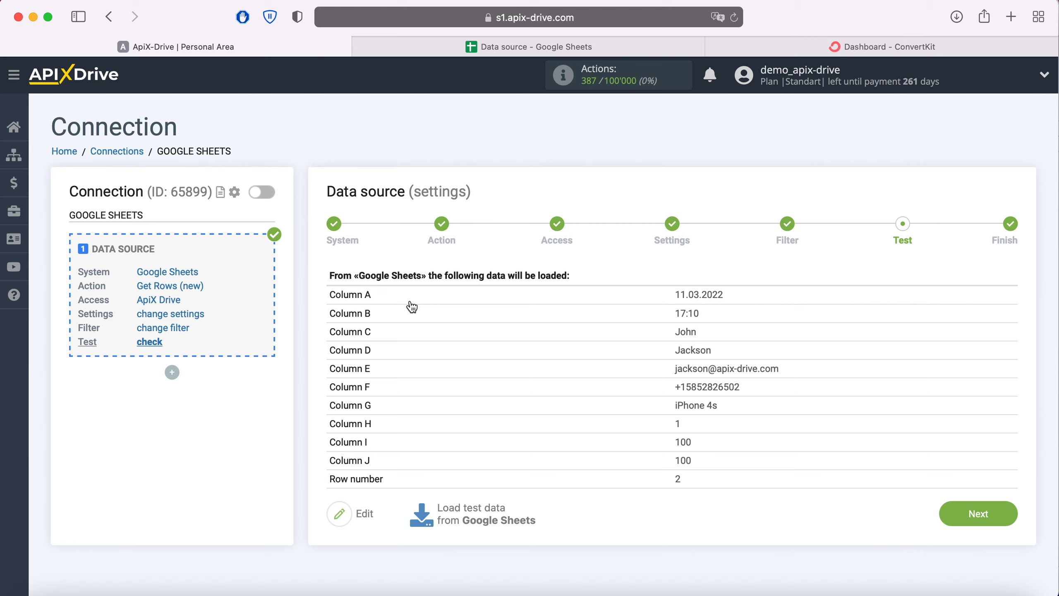
click(1004, 516)
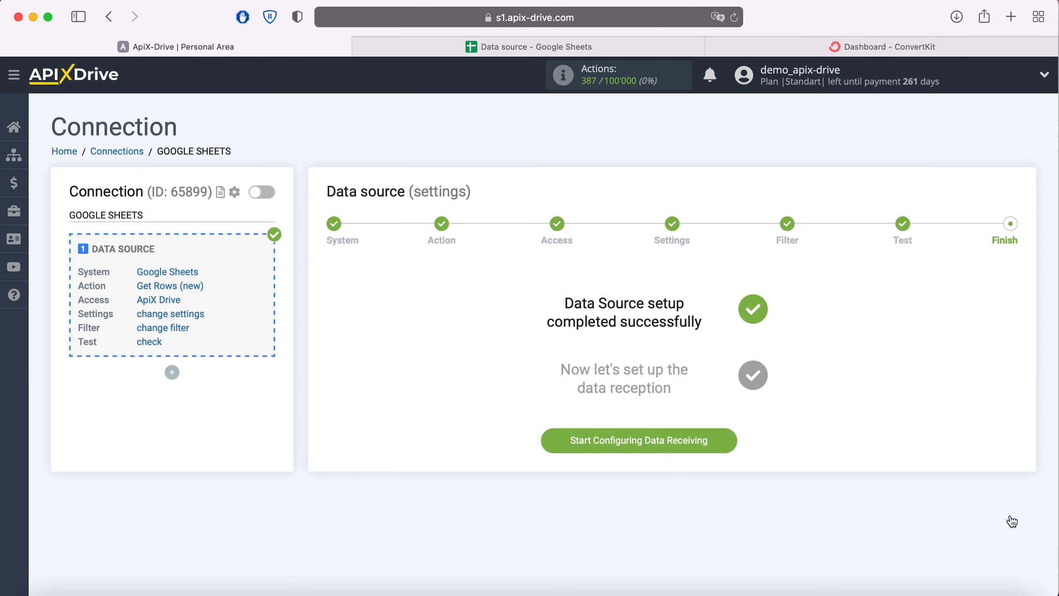
click(733, 440)
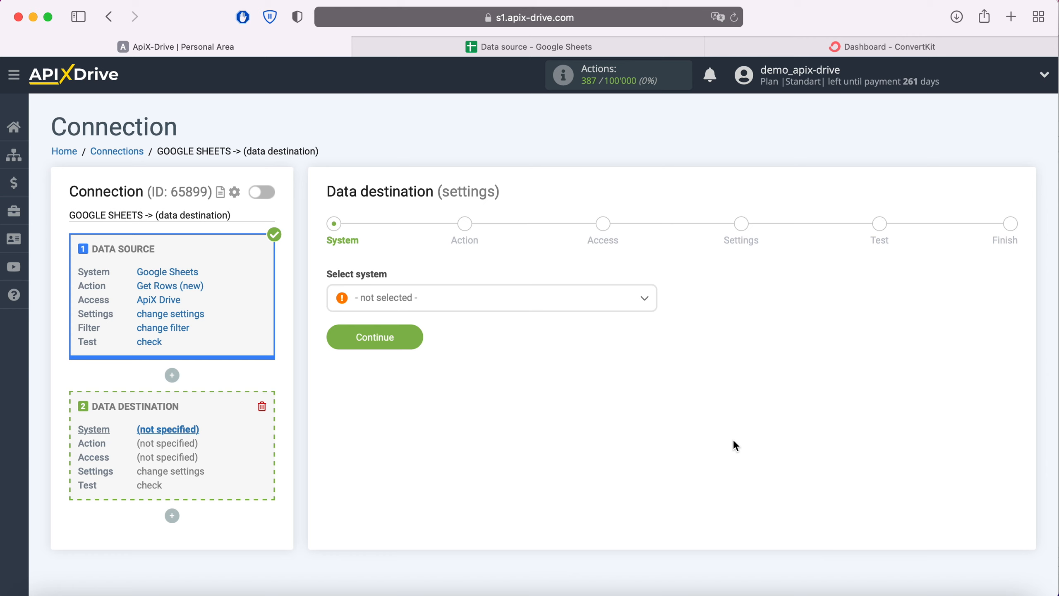
Choose ConvertKit as the destination system
click(592, 300)
scroll(568, 424, down, 5)
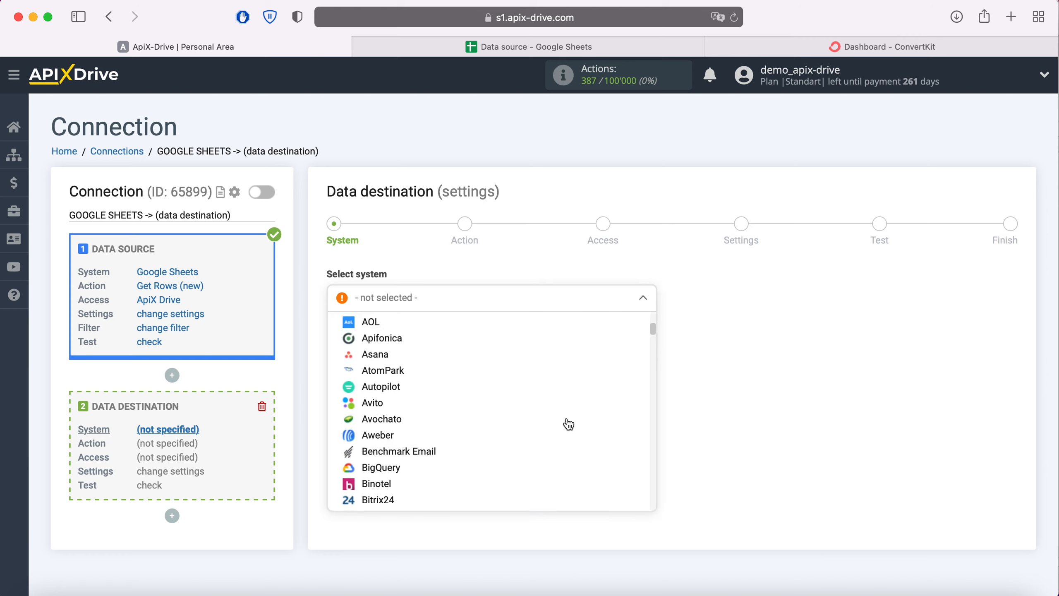
scroll(568, 424, down, 8)
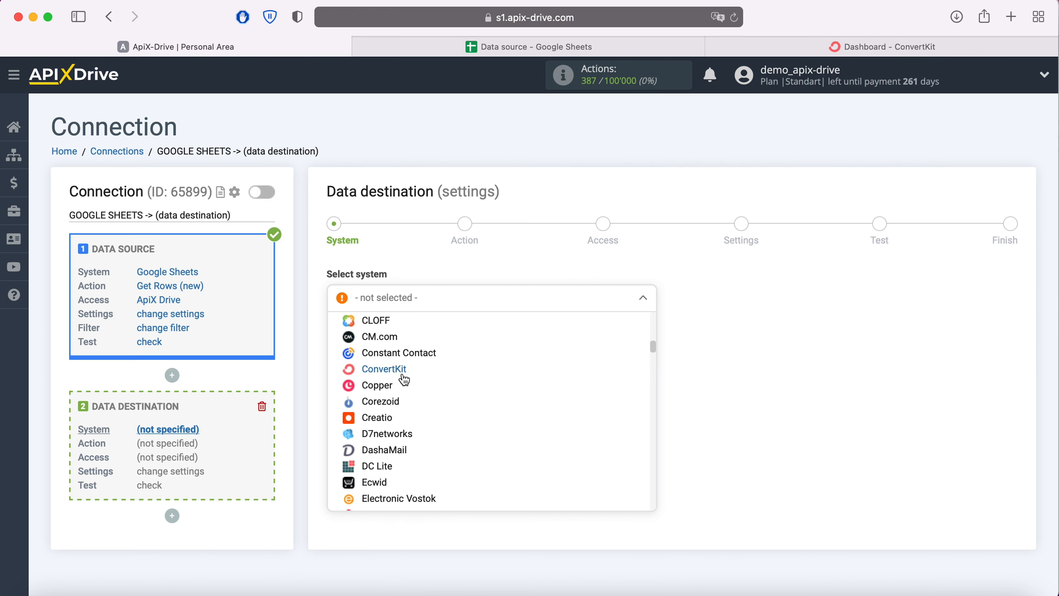
click(403, 375)
click(412, 339)
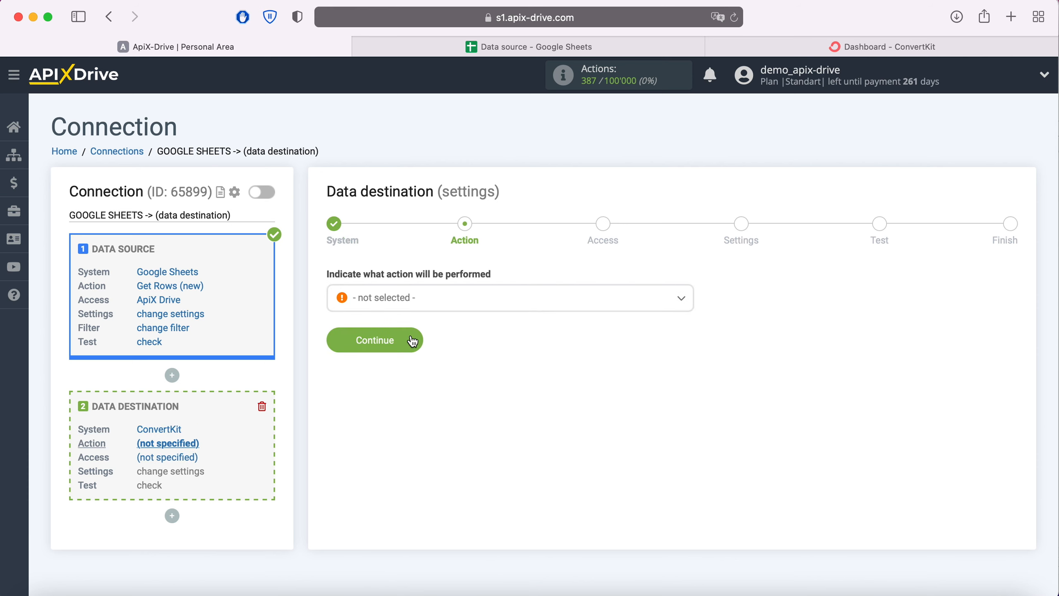
Set the destination action to Add Subscriber and go on to account access
click(457, 309)
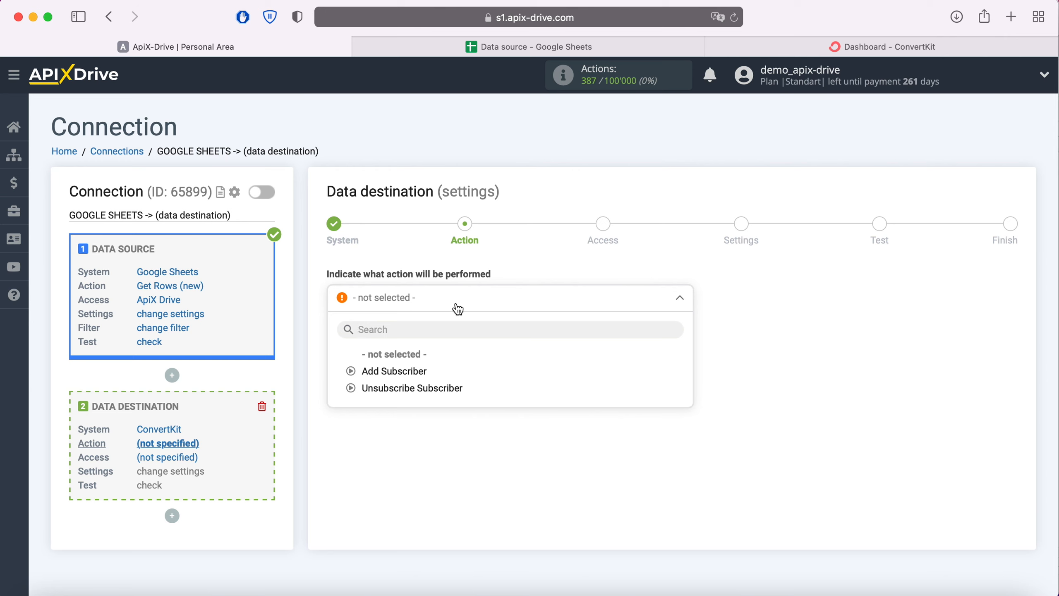
click(413, 370)
click(413, 346)
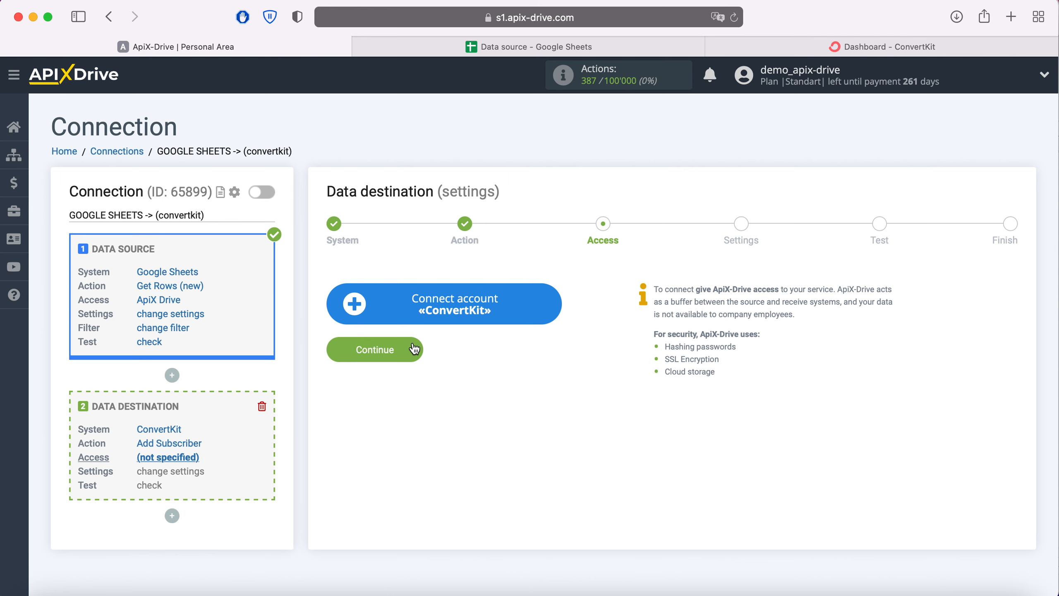
Start connecting a ConvertKit account, then bring up the ConvertKit dashboard
click(551, 310)
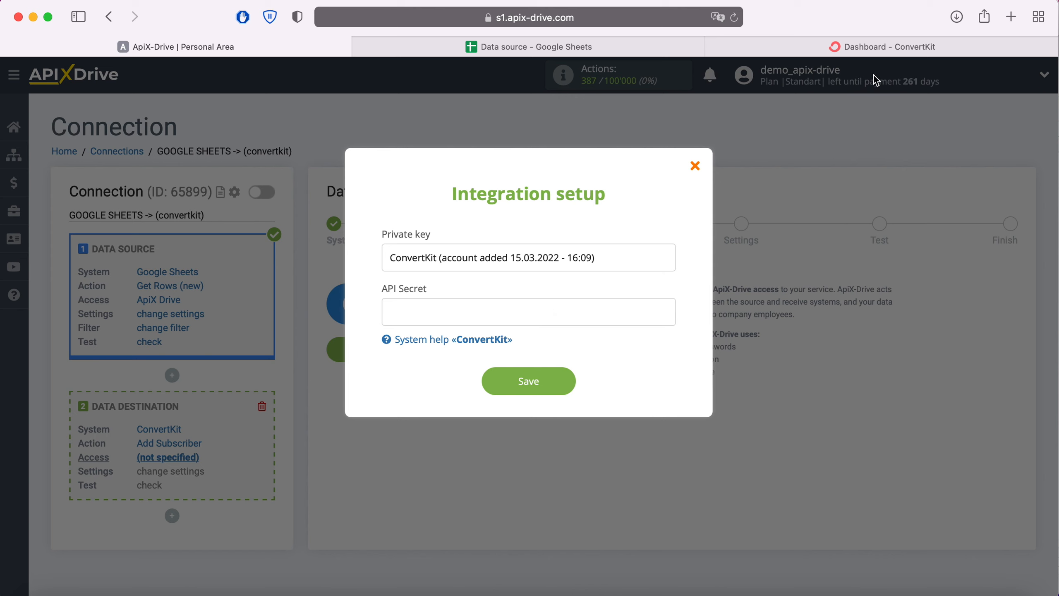
click(840, 52)
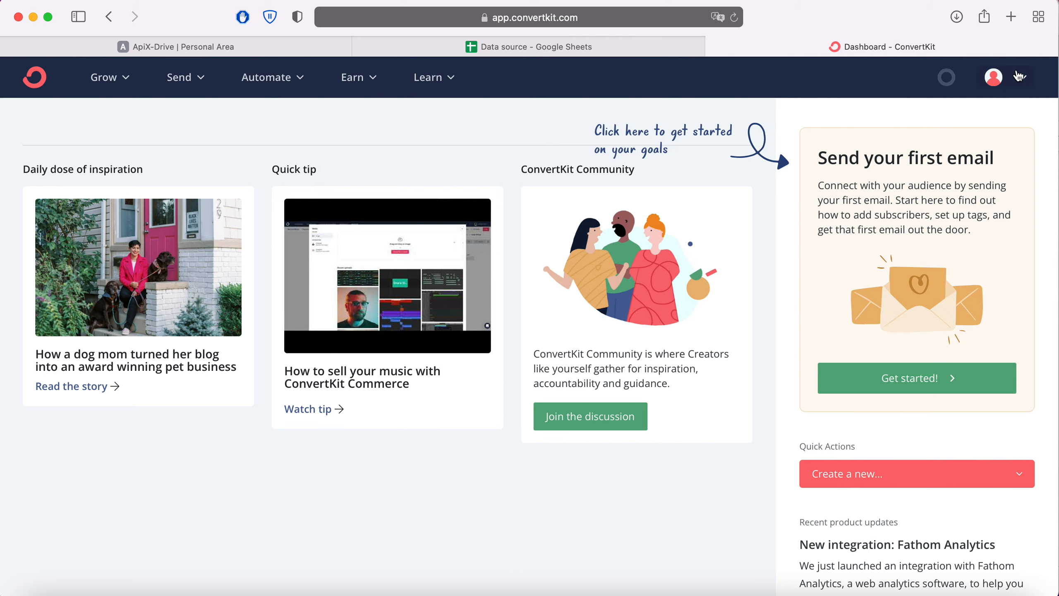
Go to the ConvertKit account's Advanced settings page
click(1018, 76)
click(881, 124)
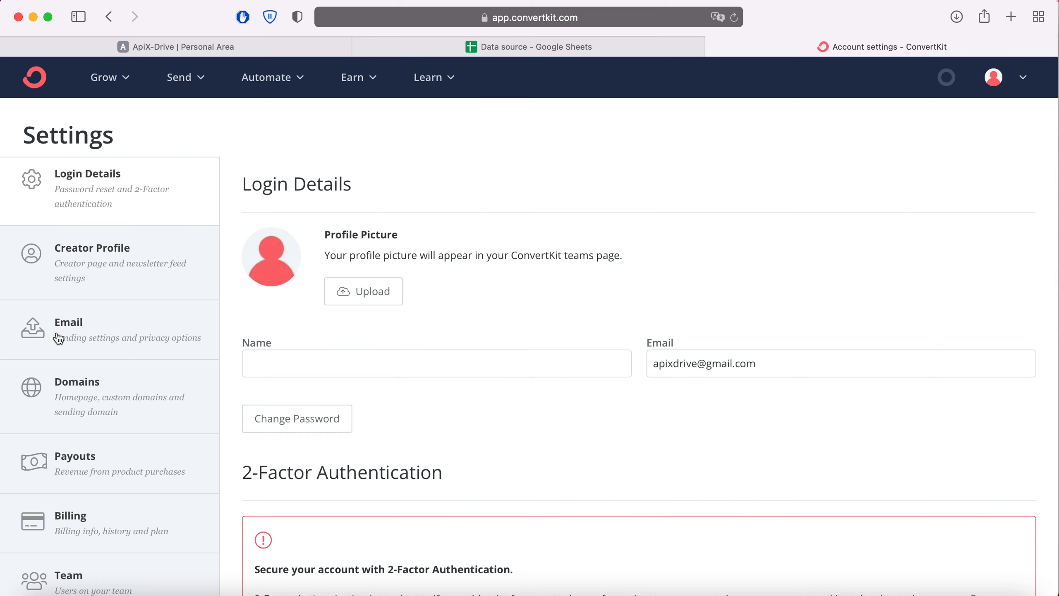
scroll(58, 342, down, 5)
click(144, 408)
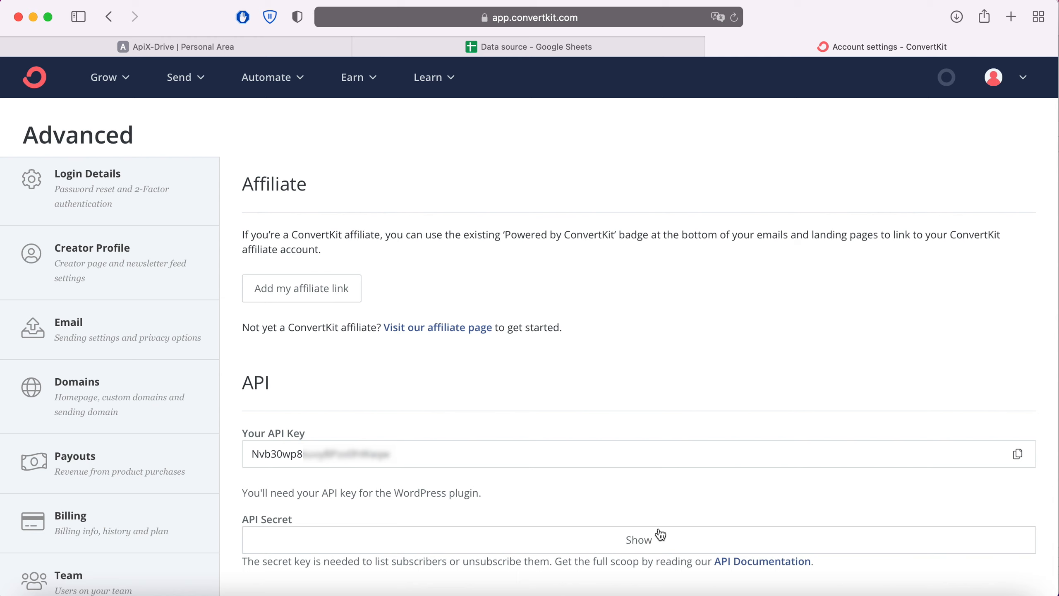
Reveal and copy the API secret, then return to ApiX-Drive
click(644, 540)
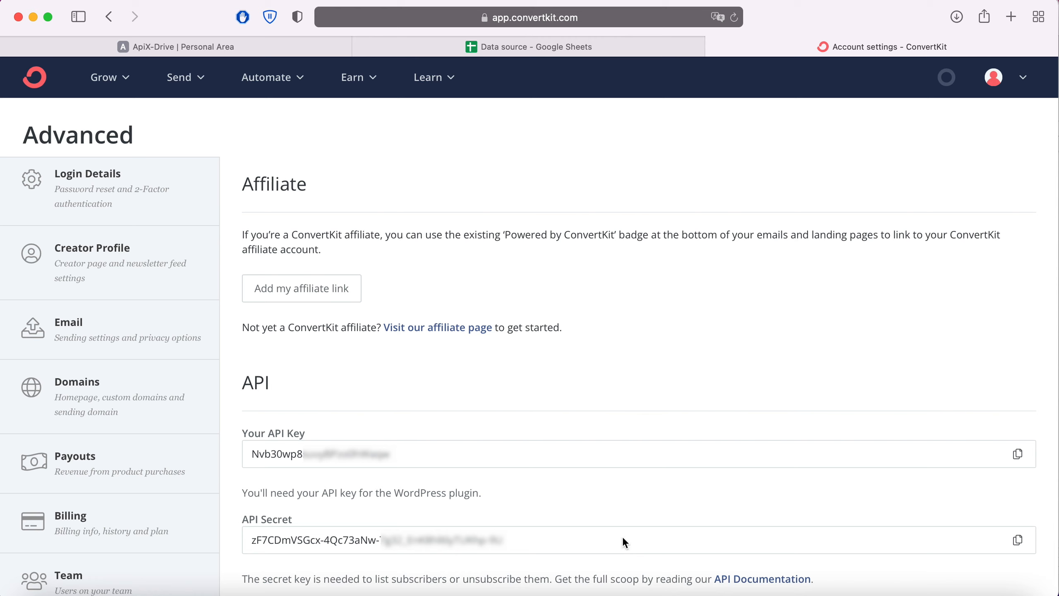
triple_click(244, 540)
right_click(284, 539)
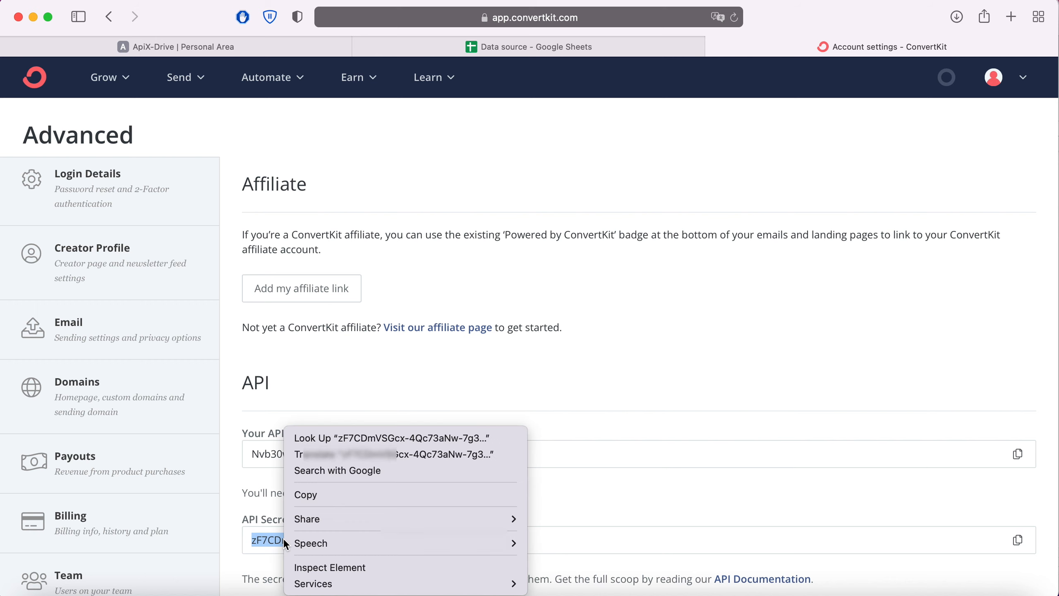
click(325, 493)
click(272, 46)
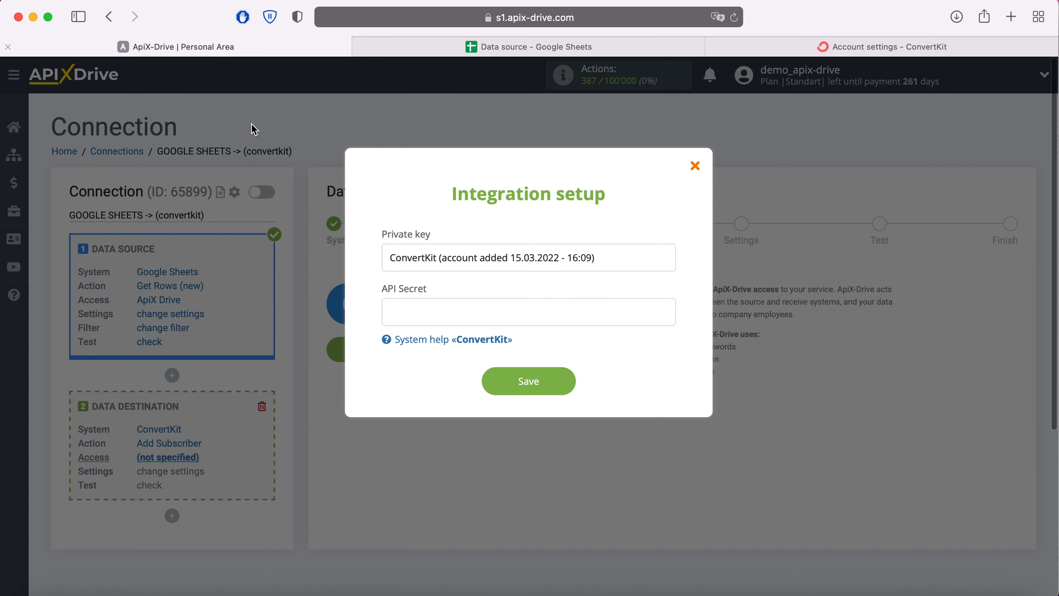
Paste the API secret, save the ConvertKit account, and select it as the destination login
right_click(414, 303)
click(449, 349)
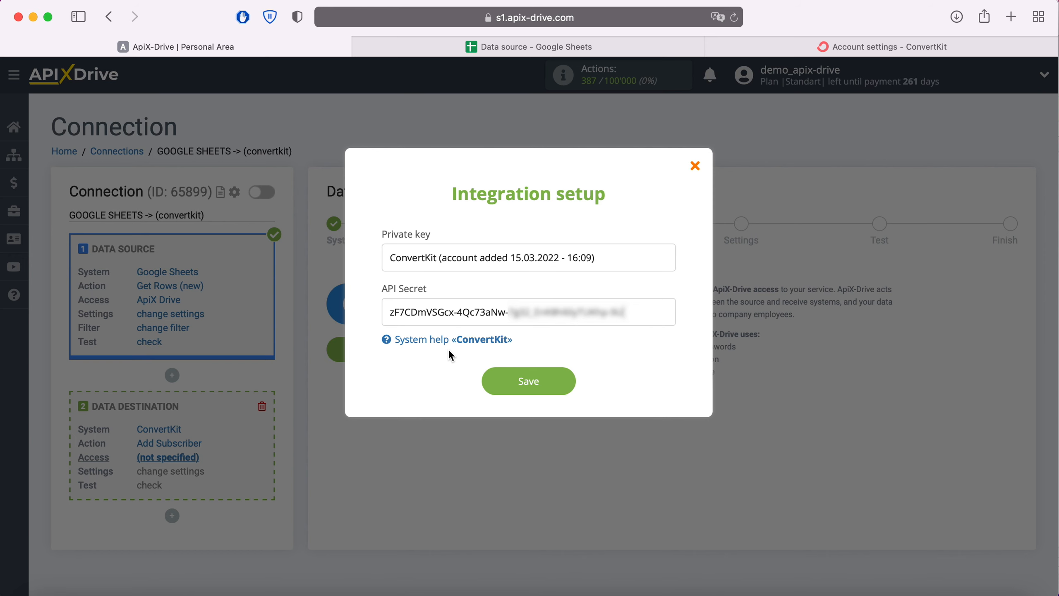
click(567, 382)
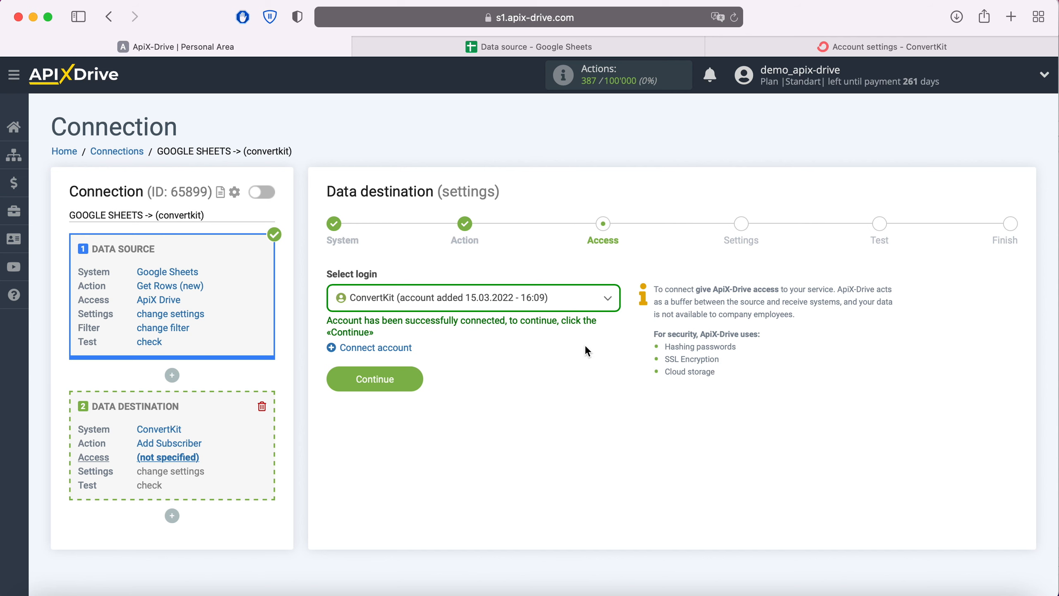
click(600, 301)
click(504, 389)
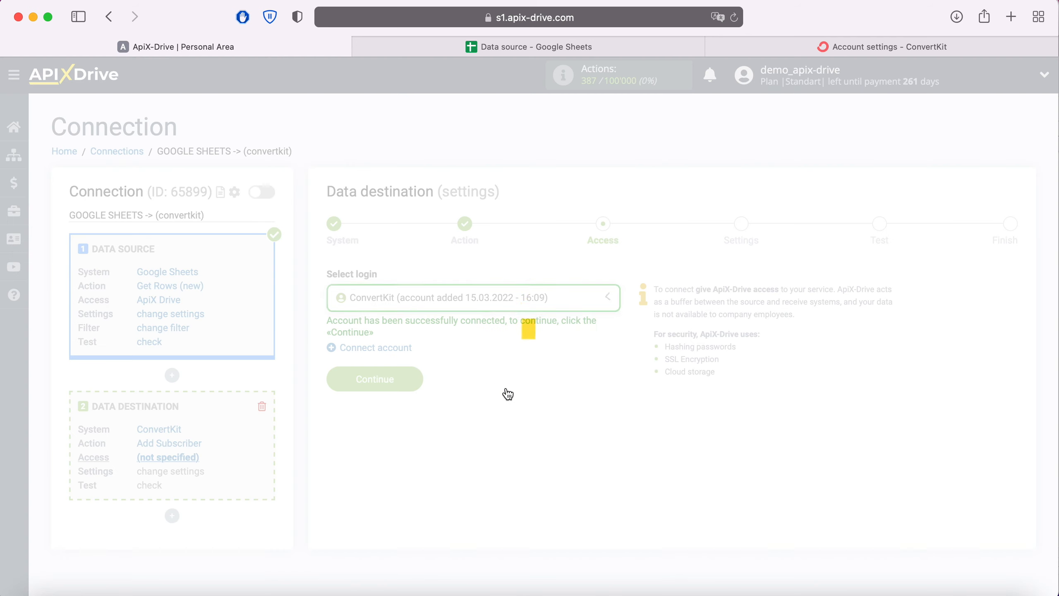
Set the ConvertKit form to Newsletter in the destination settings
click(413, 379)
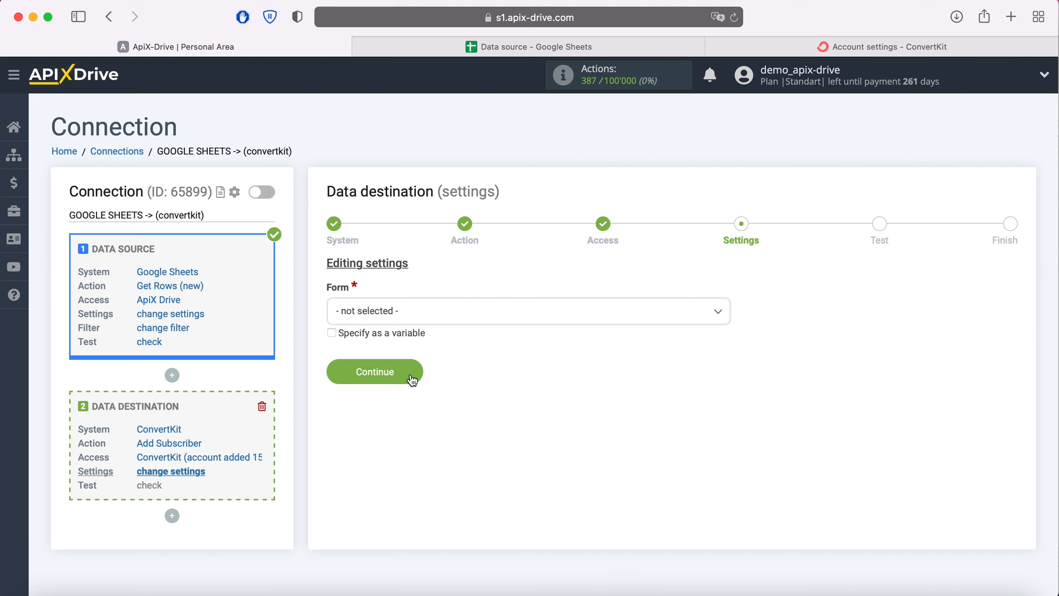
click(444, 318)
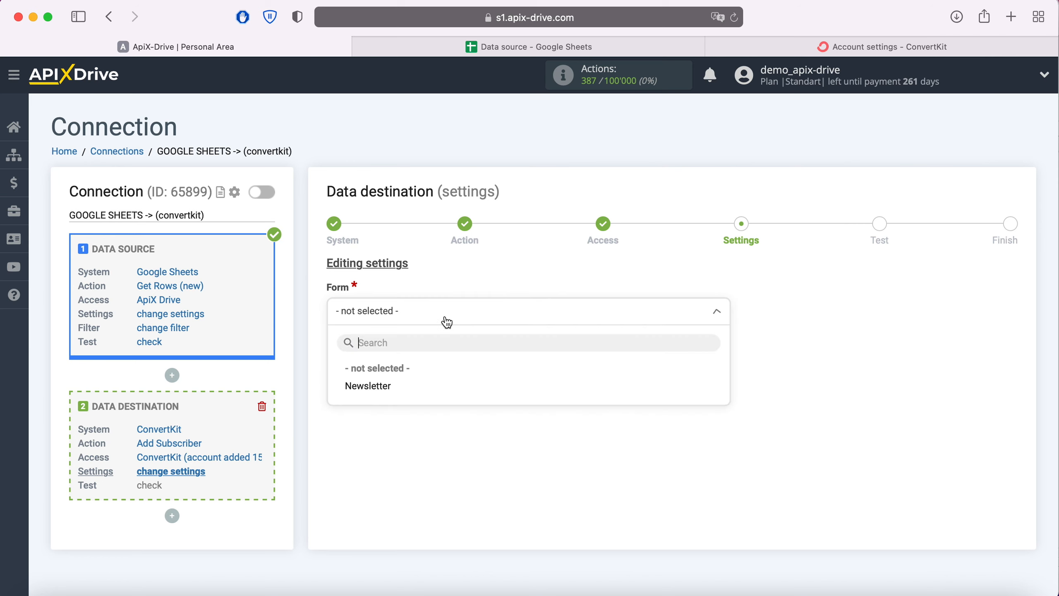
click(380, 390)
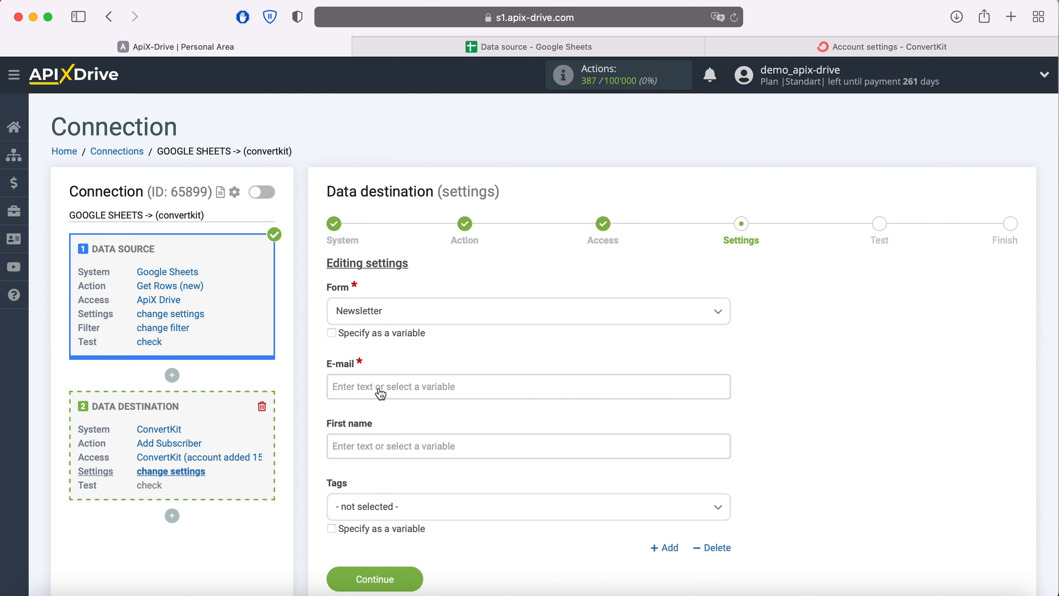
Map E-mail to Column E and First name to Column C
click(379, 390)
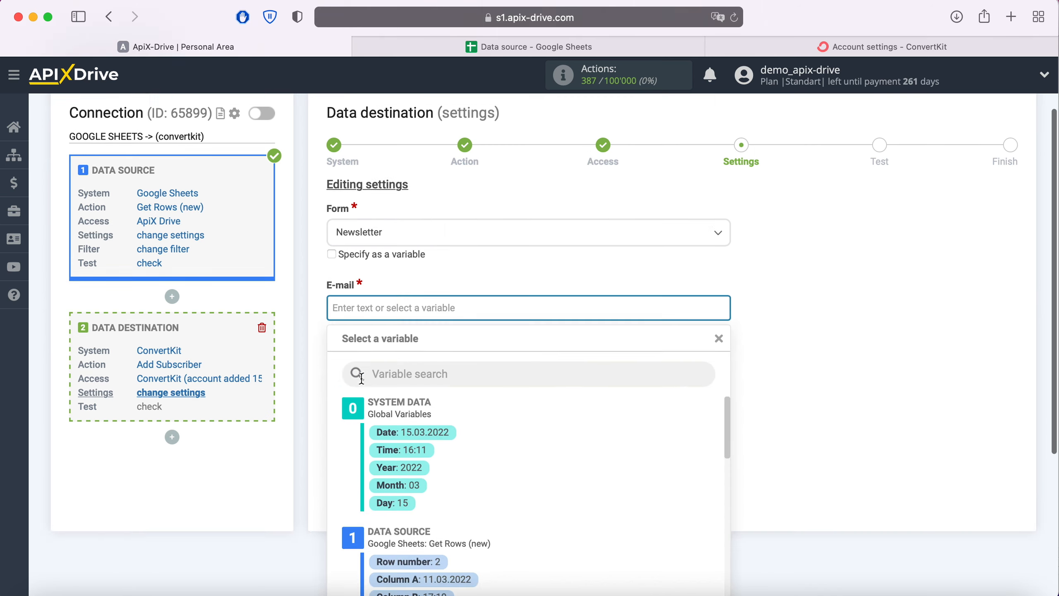
scroll(537, 350, down, 5)
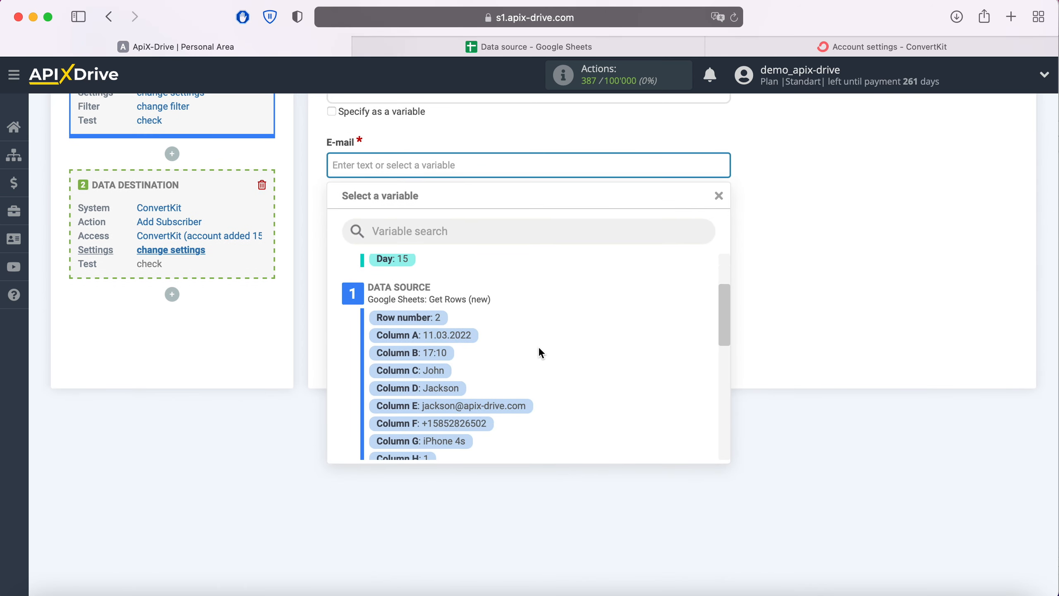
click(525, 404)
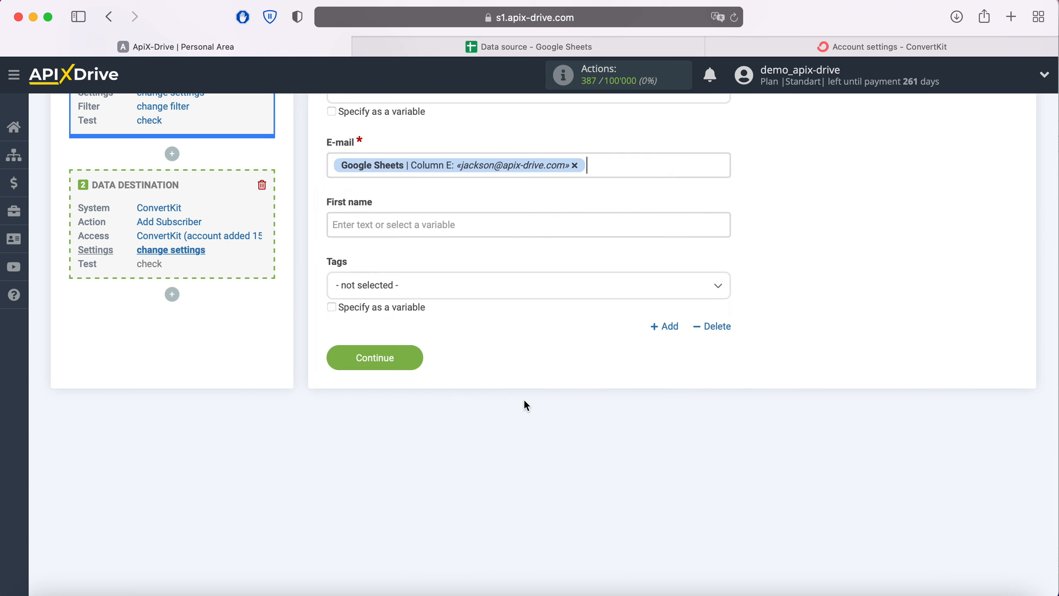
click(393, 224)
scroll(593, 323, down, 3)
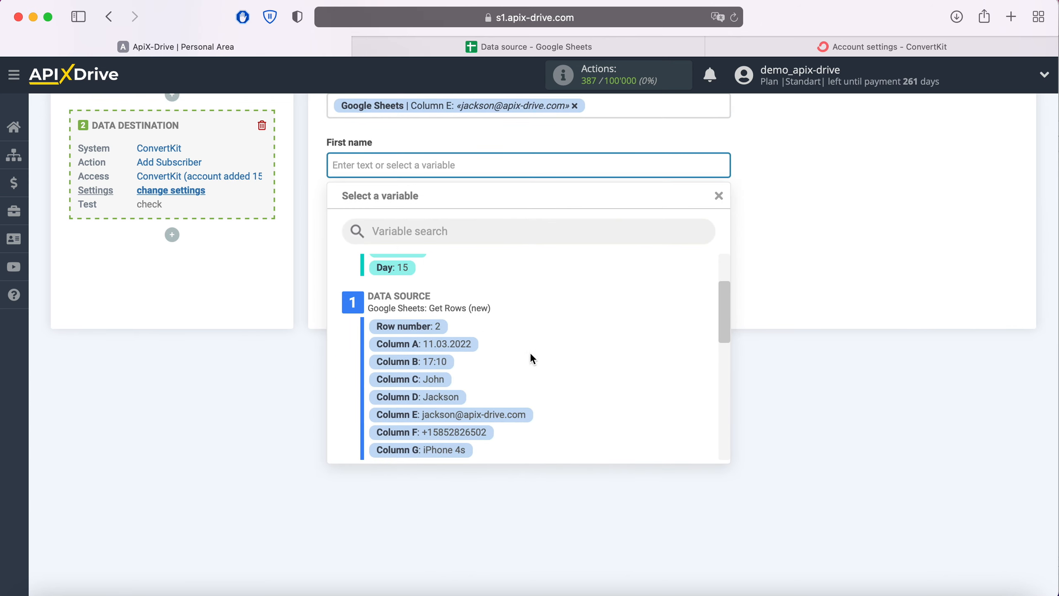
click(434, 380)
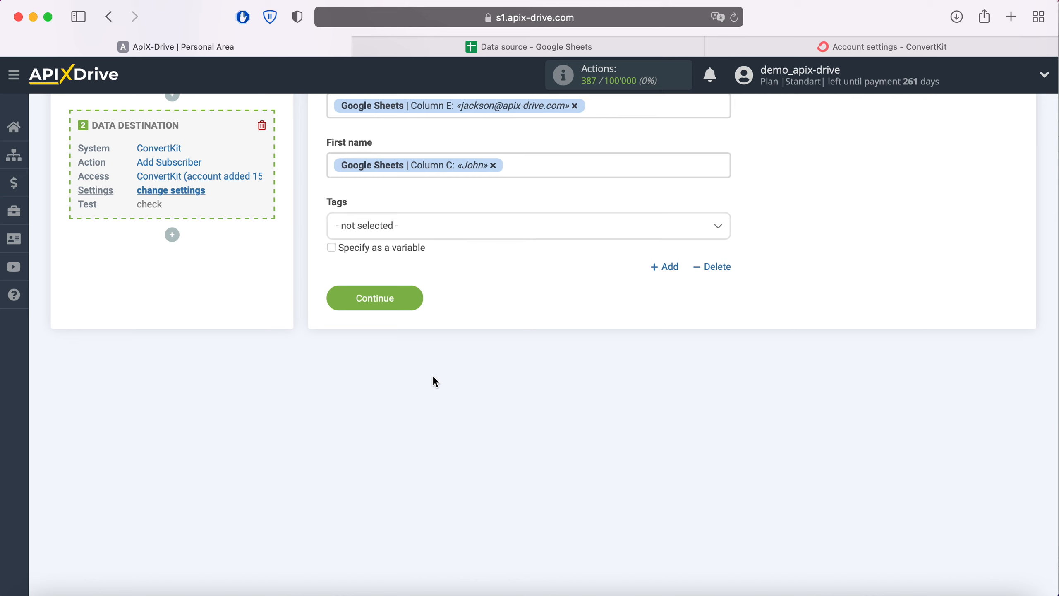
Send the test subscriber data to ConvertKit and check it on the dashboard
click(409, 308)
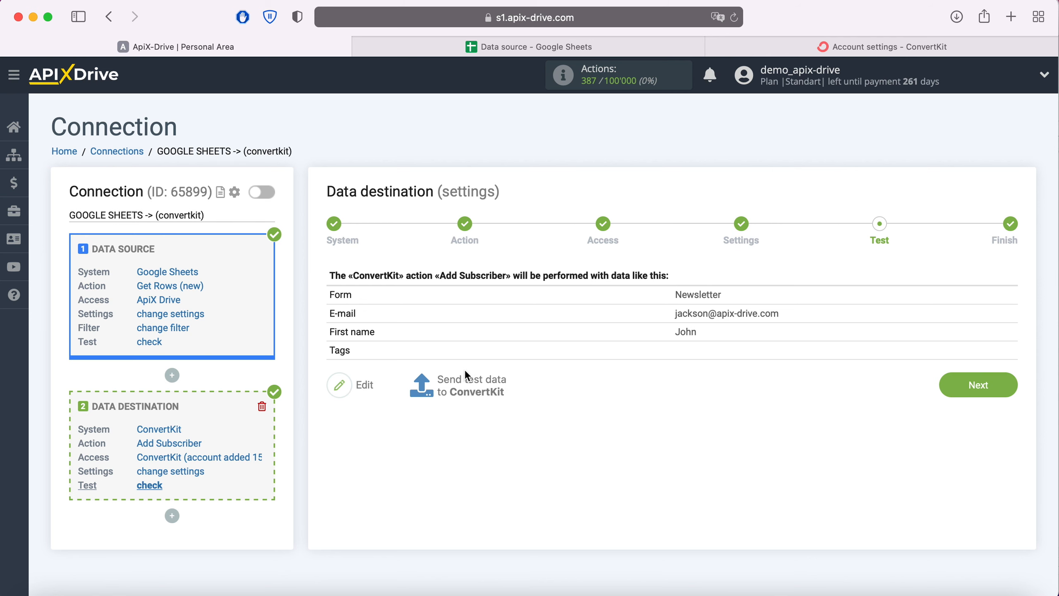
click(467, 382)
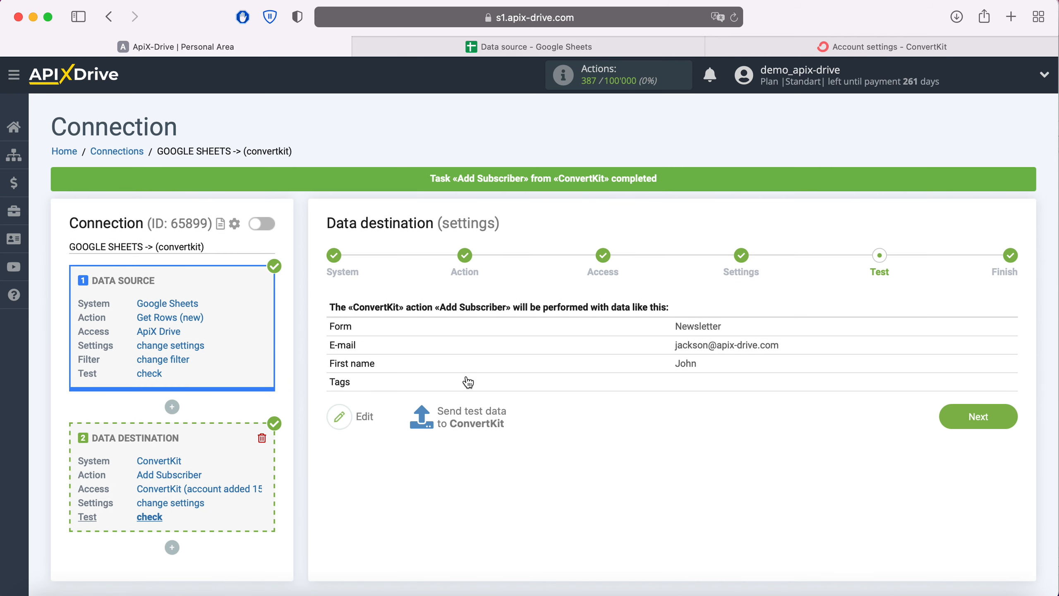
click(807, 49)
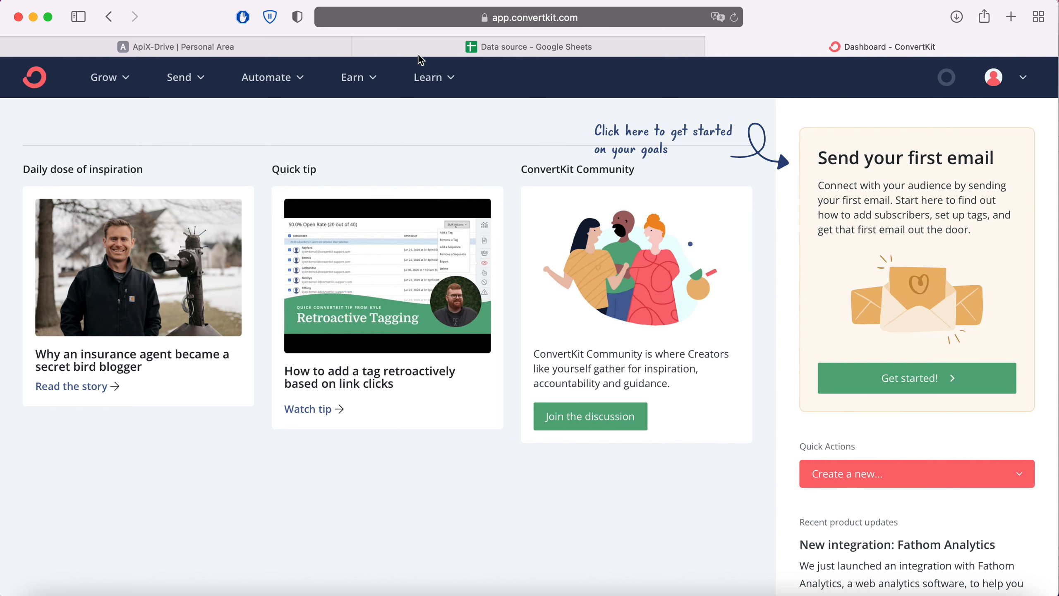